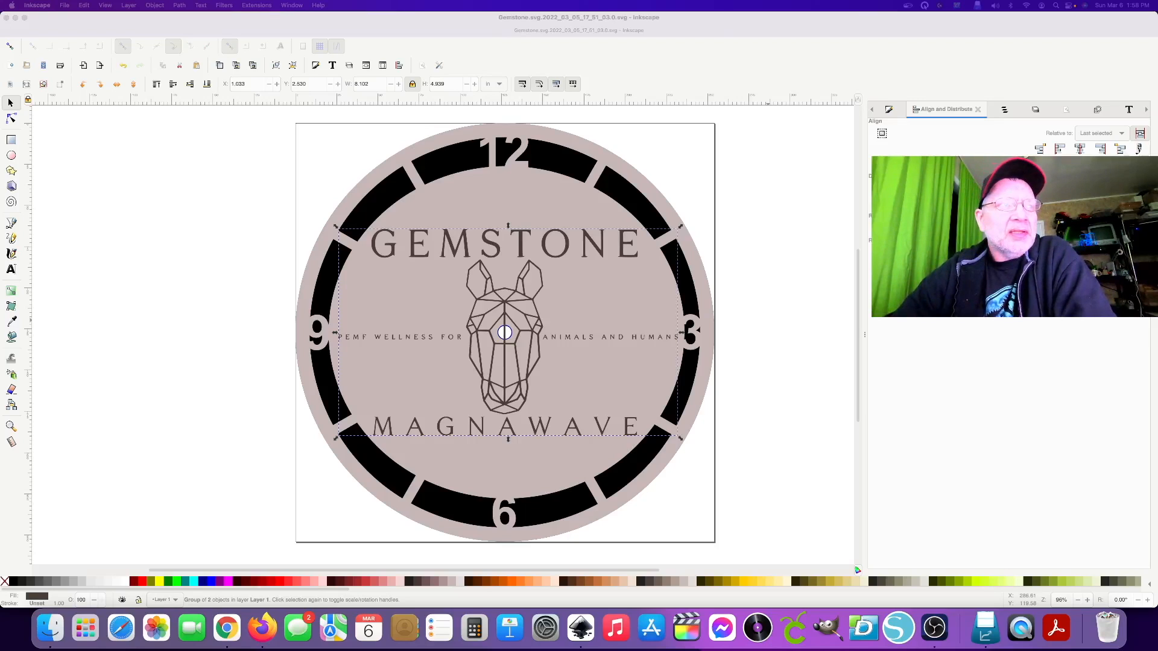
Turn on the Pro Mouse pointer highlighting.
left_click(796, 374)
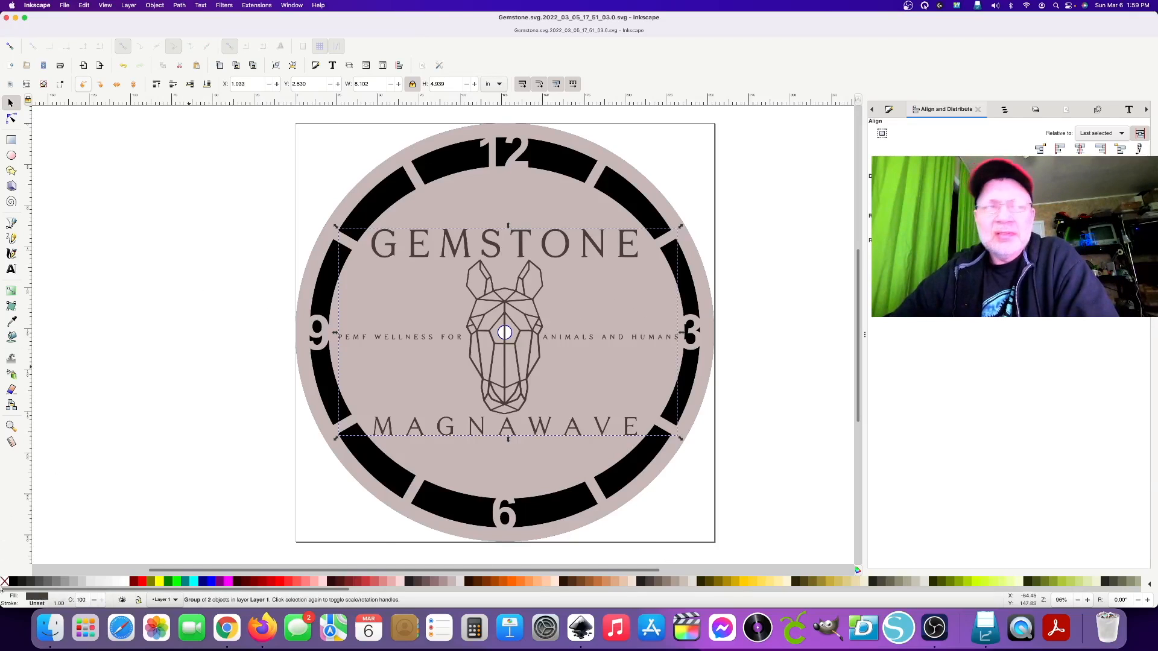
left_click(922, 6)
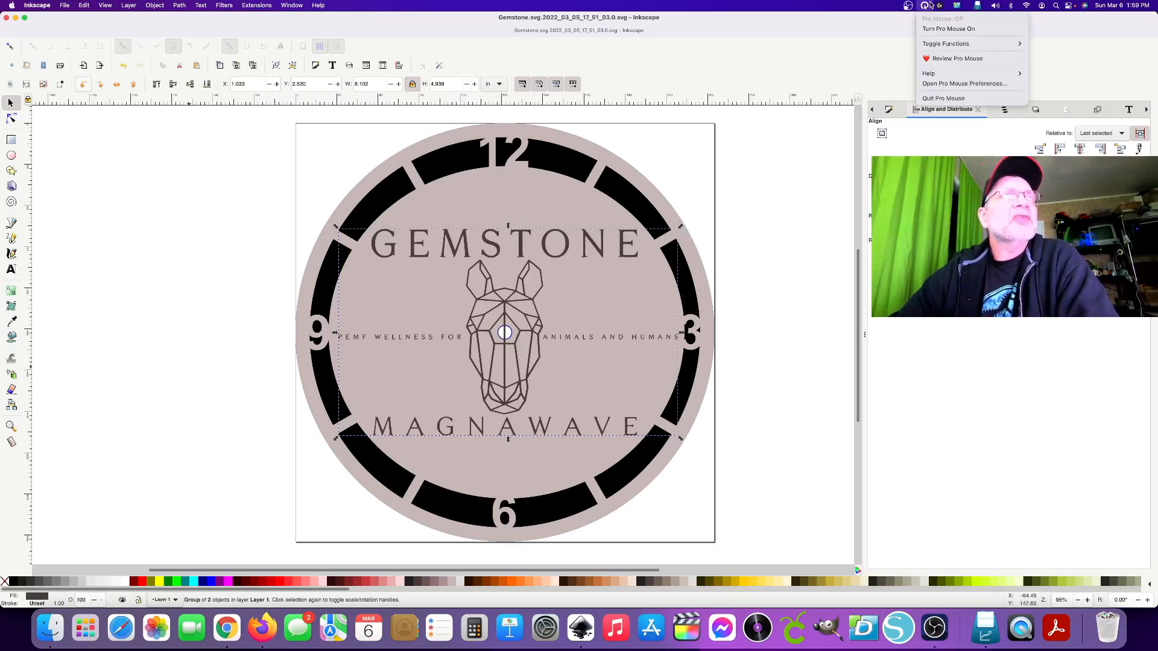
left_click(926, 31)
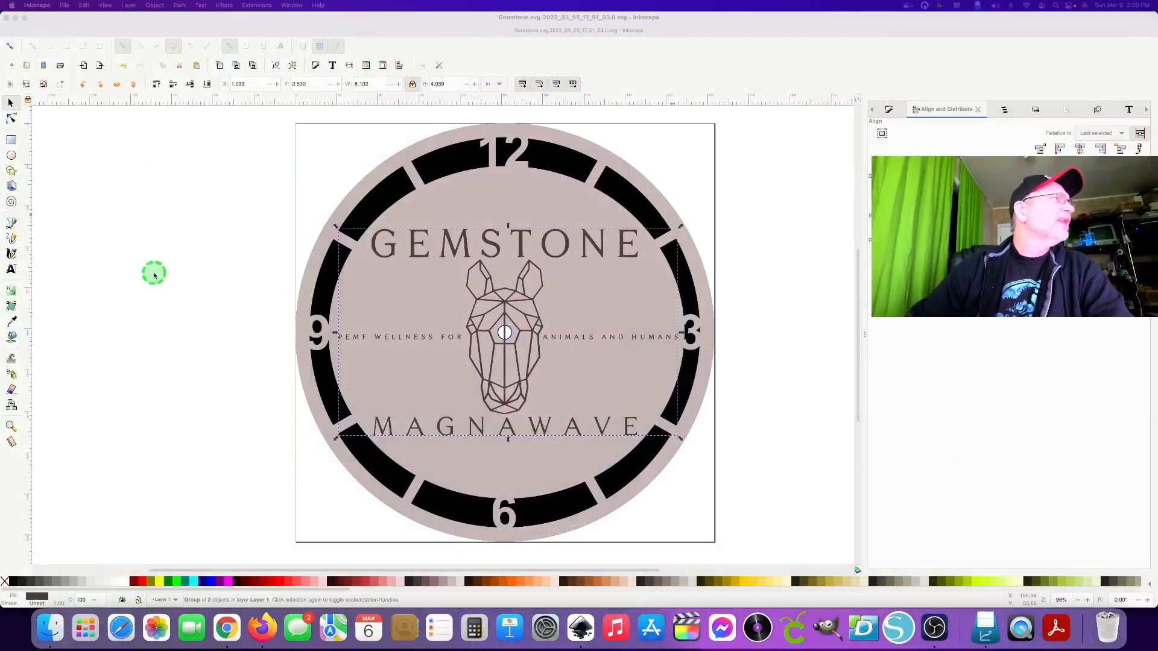
Switch to the Glowforge dashboard in Chrome and create a new design.
left_click(164, 307)
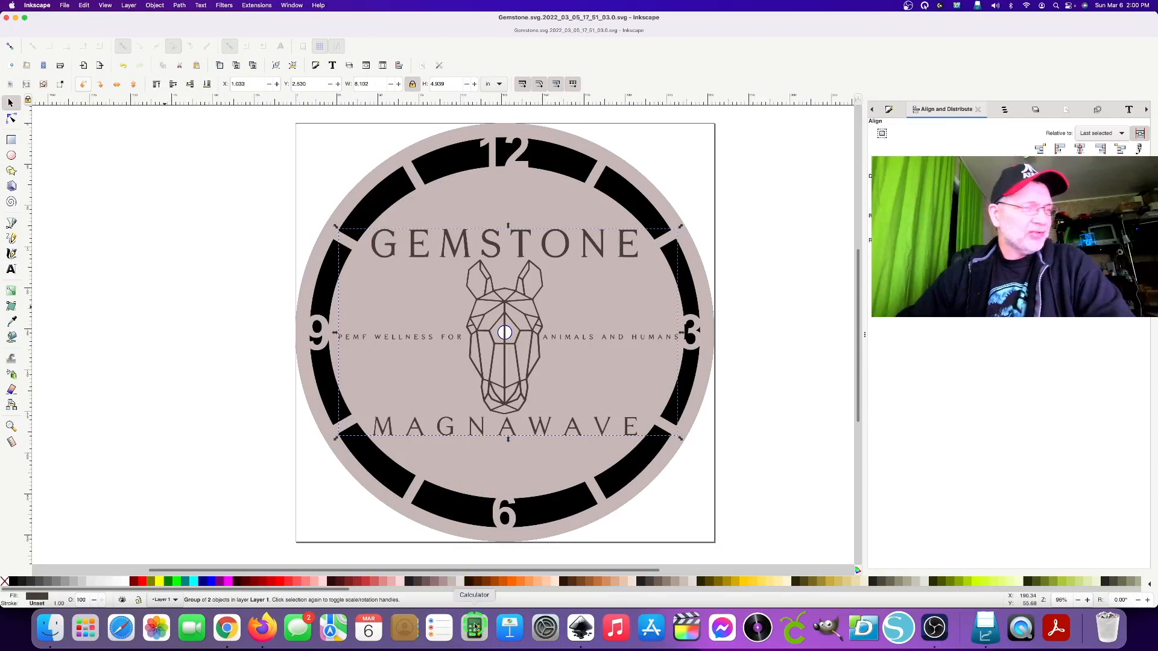
left_click(227, 627)
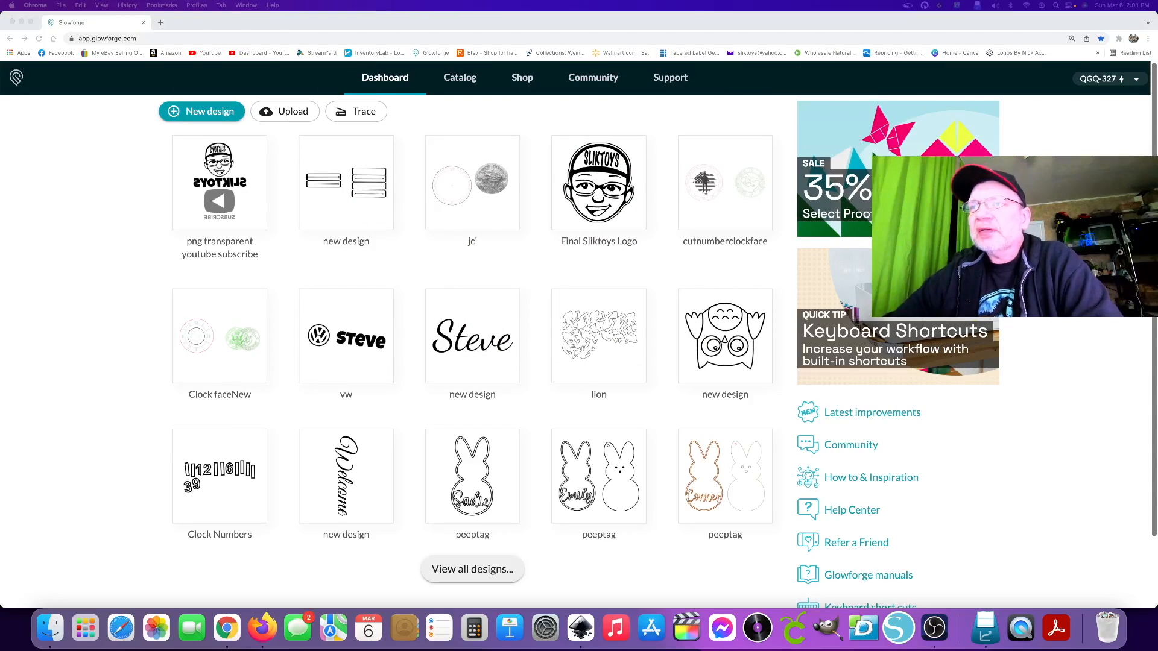
left_click(207, 116)
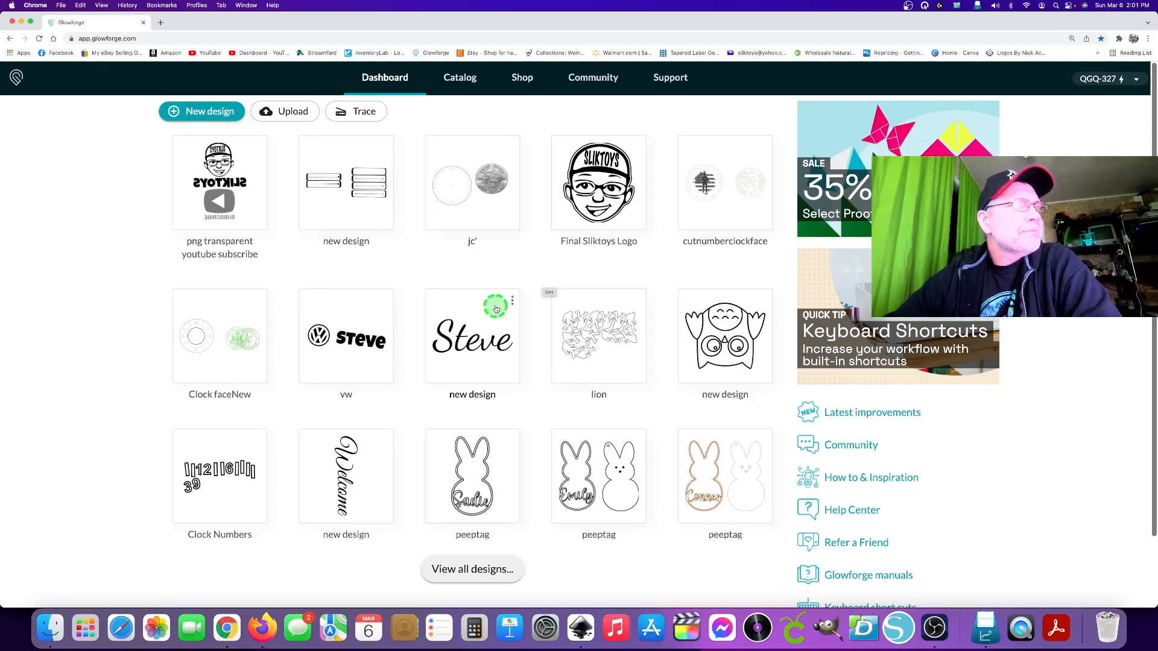
left_click(215, 114)
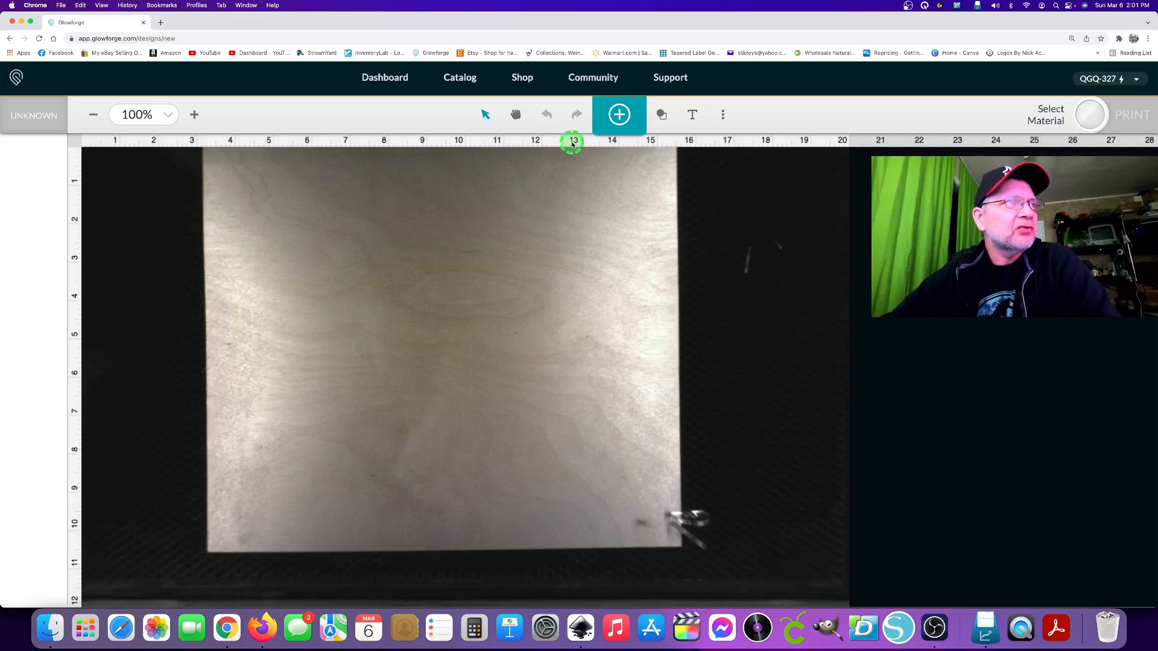
Upload the Desktop file Gemstone.svg.2022_03_05_17_51_03.0.svg as artwork and place it over the wood sheet on the bed.
left_click(618, 114)
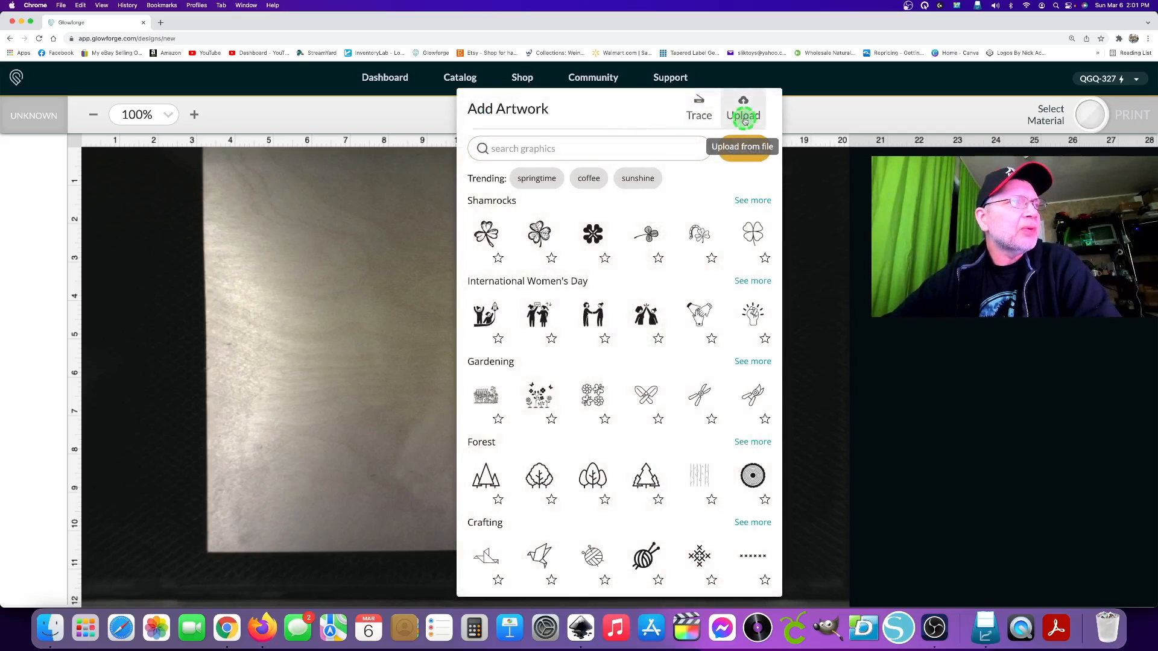
left_click(745, 118)
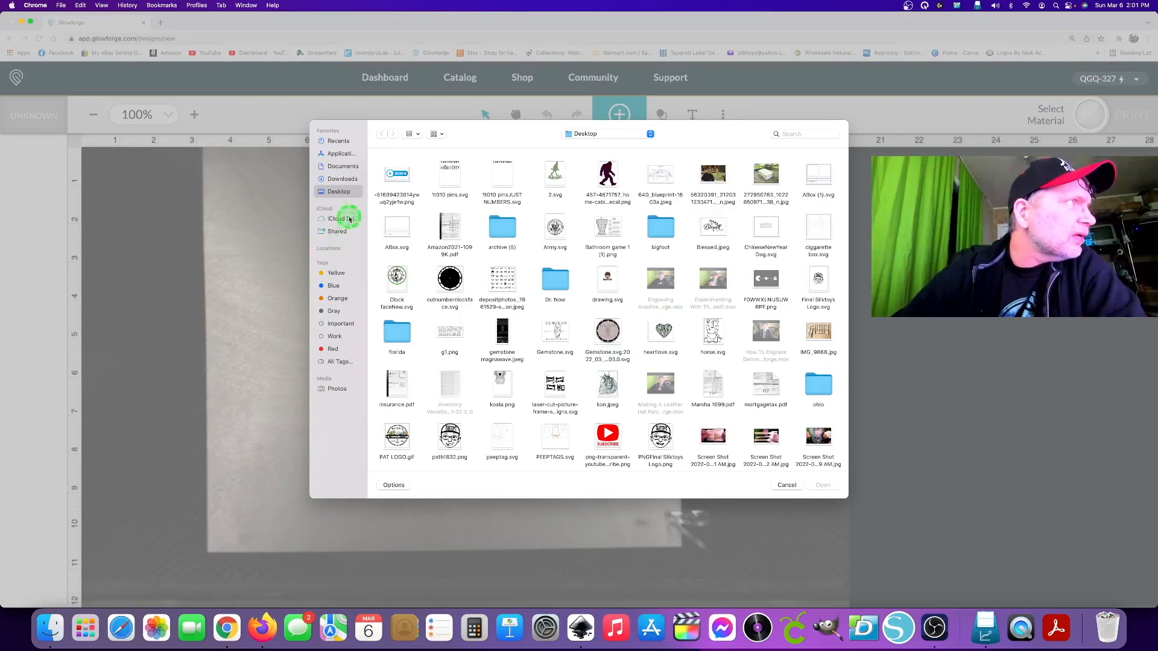
scroll(563, 324, "down", 3)
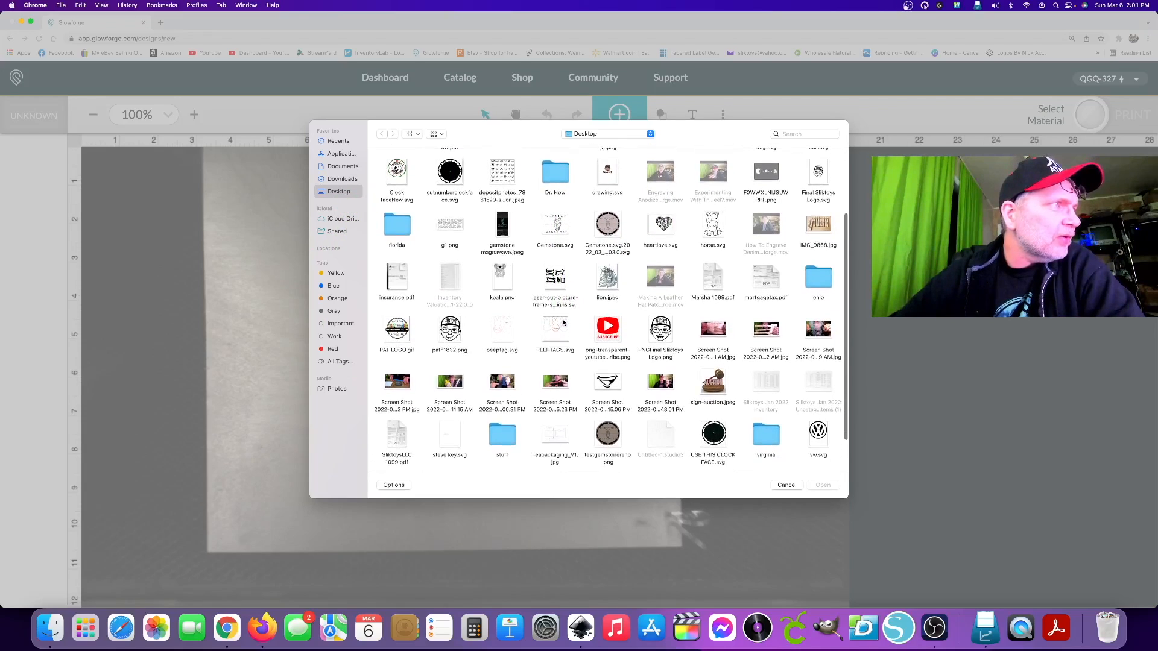
scroll(563, 323, "up", 3)
left_click(472, 358)
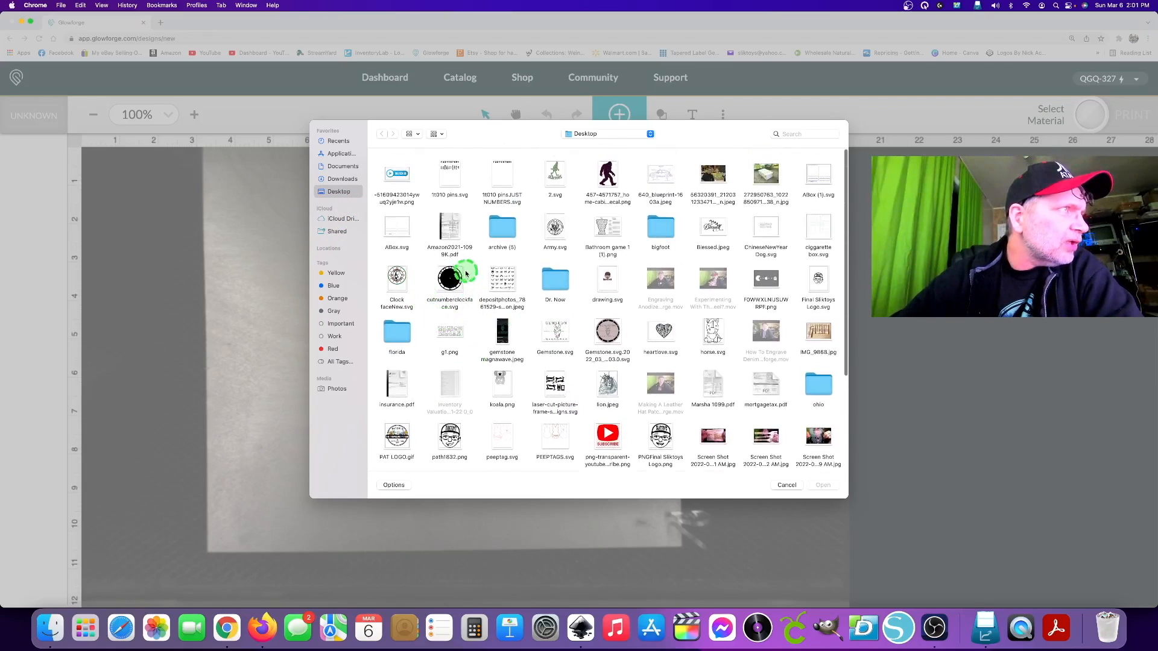
scroll(661, 379, "down", 3)
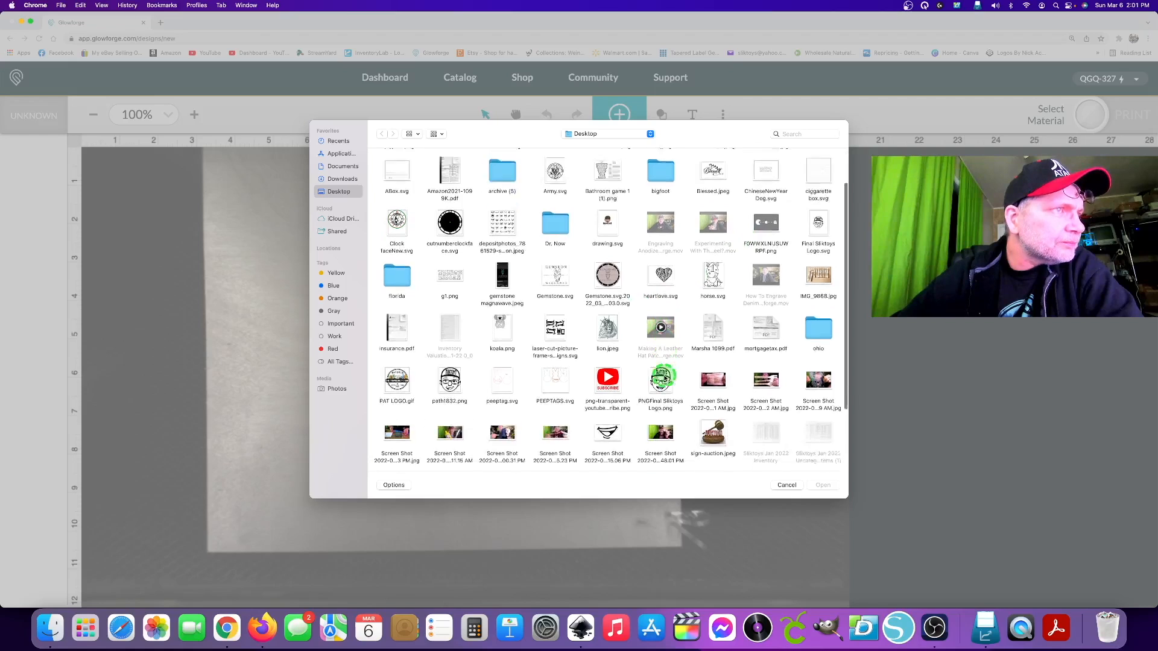
scroll(664, 379, "up", 2)
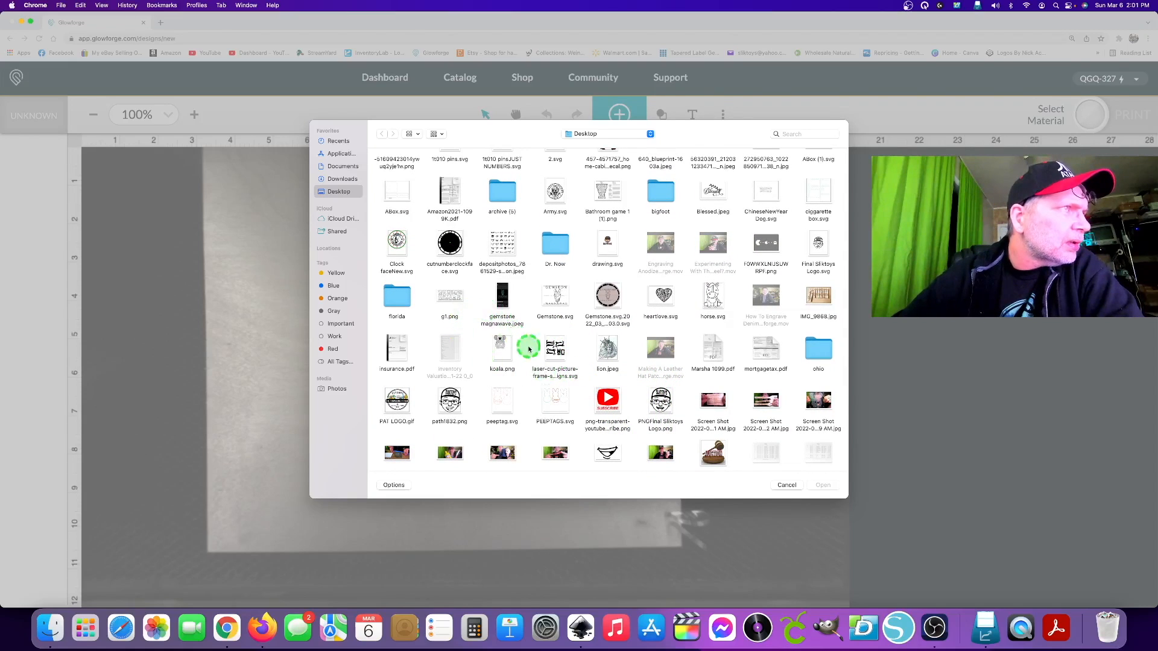
double_click(611, 296)
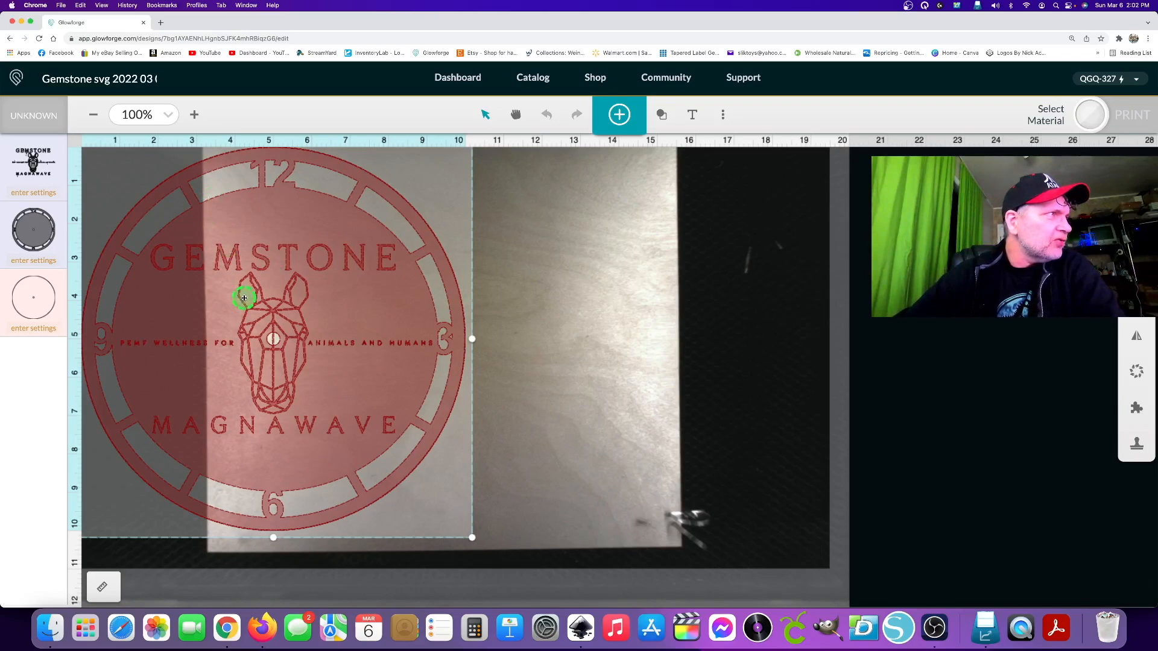
left_click_drag(228, 291, 388, 309)
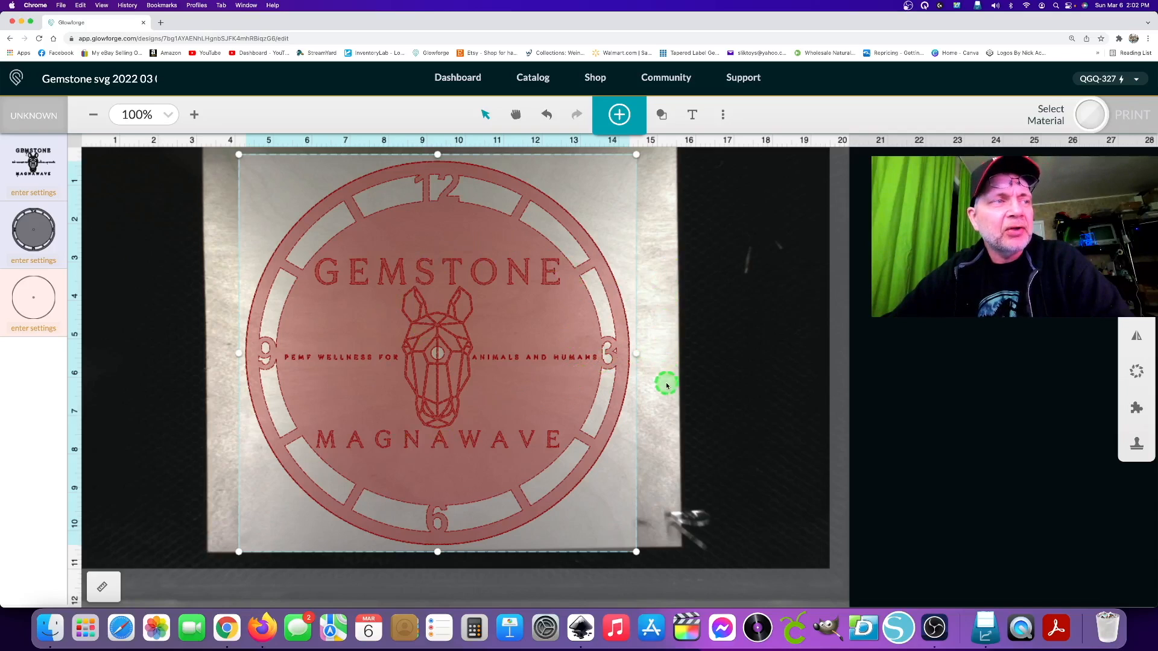
Set the outer circle and centre hole artwork to Ignore.
left_click(42, 308)
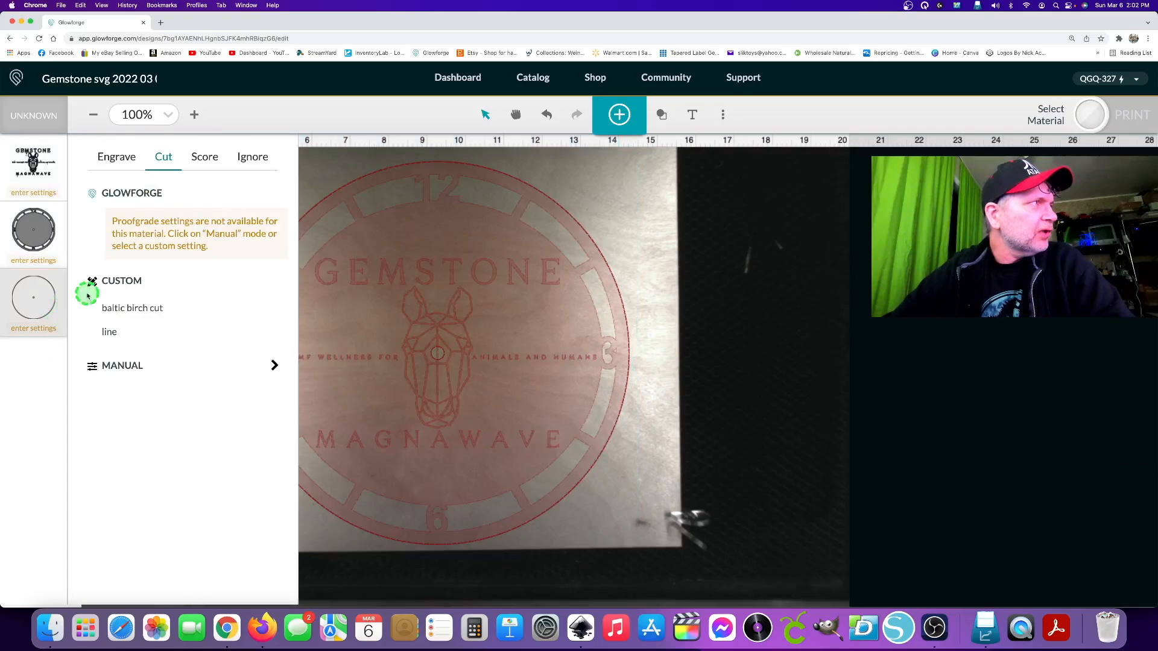
left_click(245, 162)
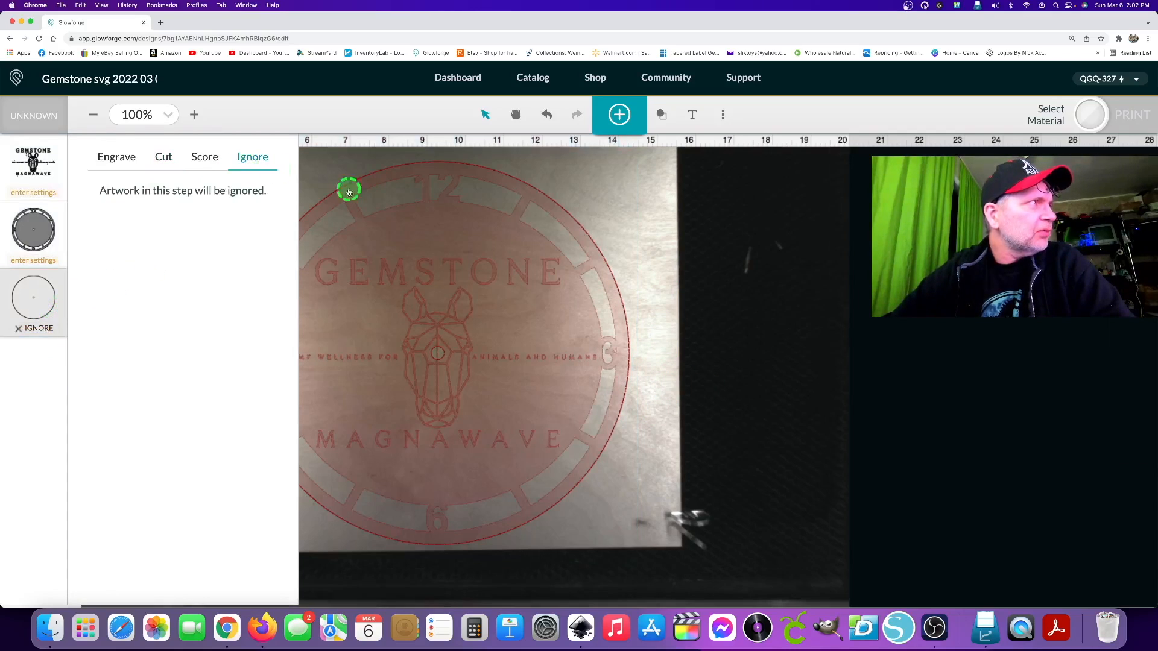
left_click(622, 265)
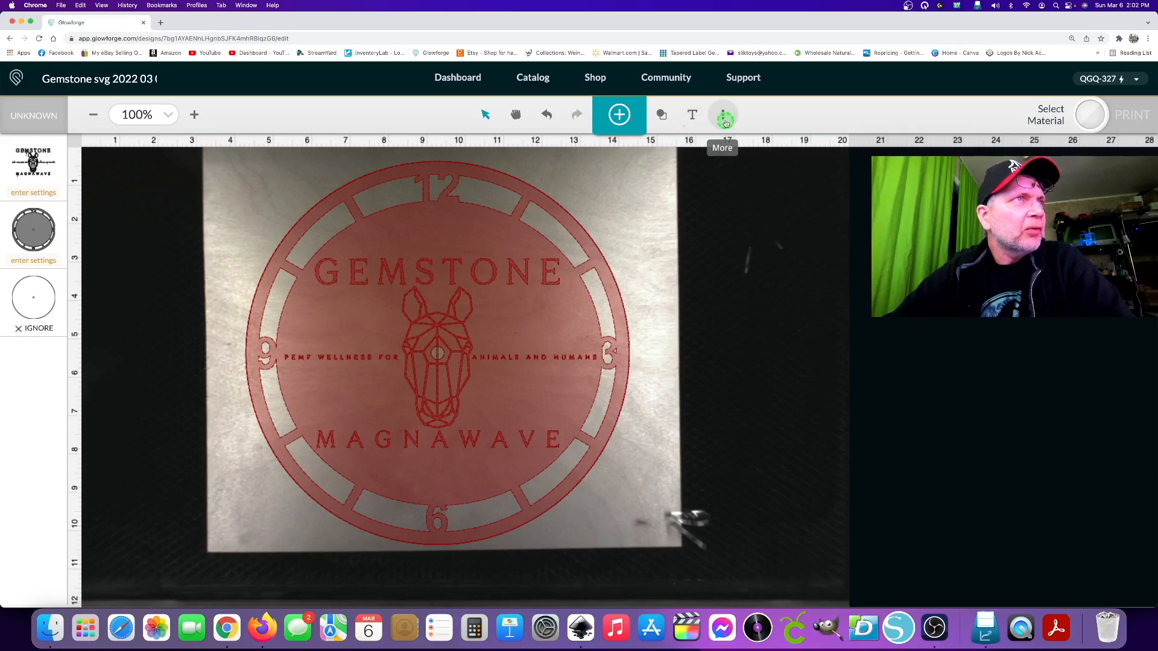
Set the laser focus at the clock's centre hole and shift the artwork slightly upward on the wood sheet.
left_click(726, 123)
left_click(659, 178)
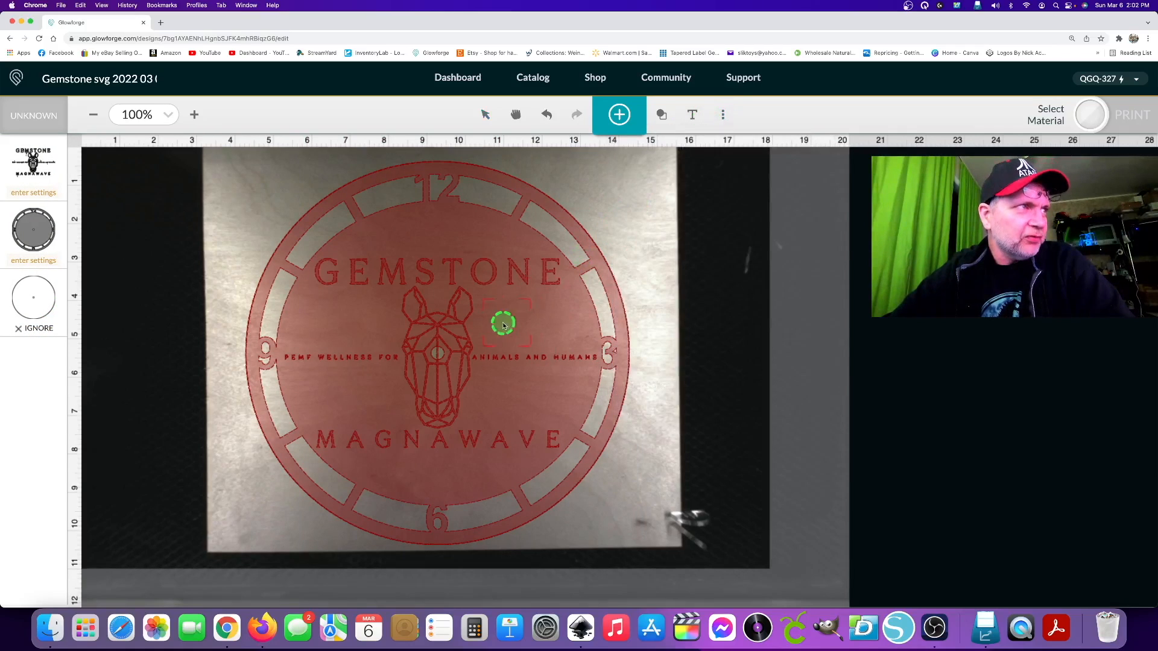
left_click(437, 355)
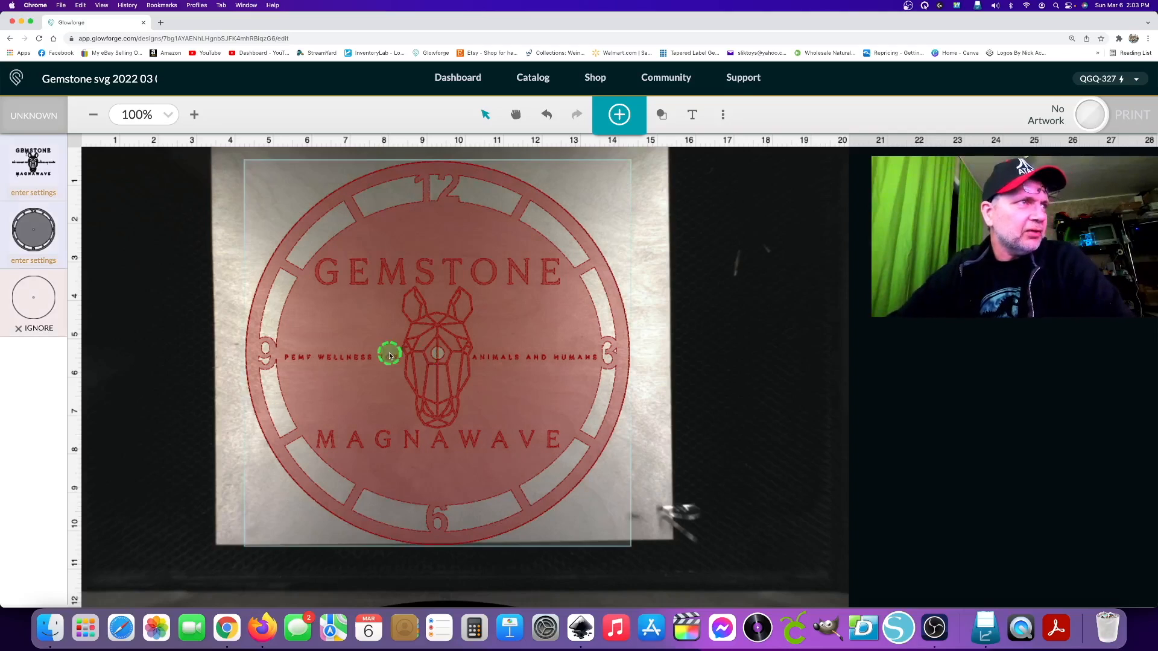
left_click_drag(468, 308, 471, 302)
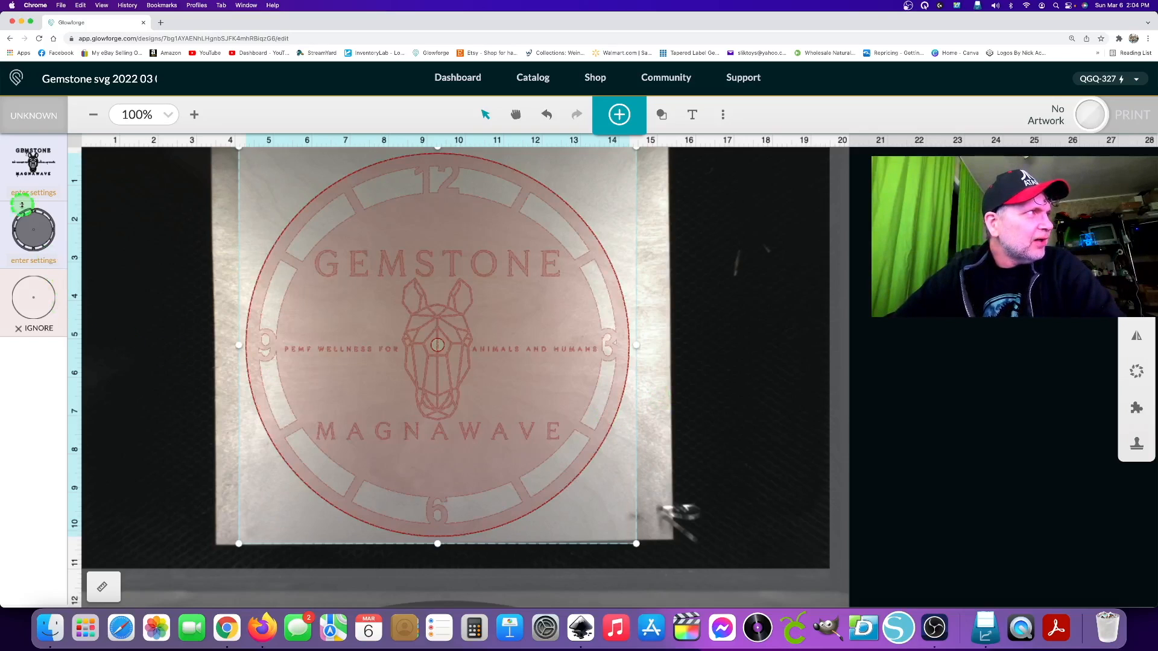
Give the Gemstone Magnawave logo manual engrave settings with precision power 80 and 195 lines per inch.
left_click(11, 157)
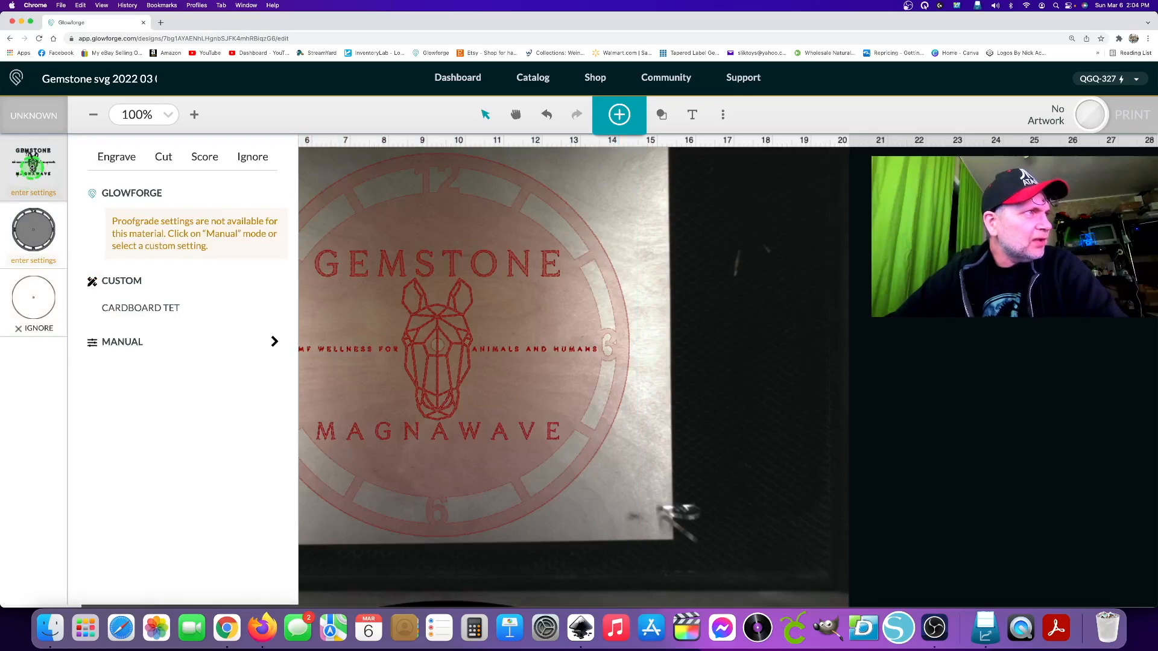
left_click(139, 340)
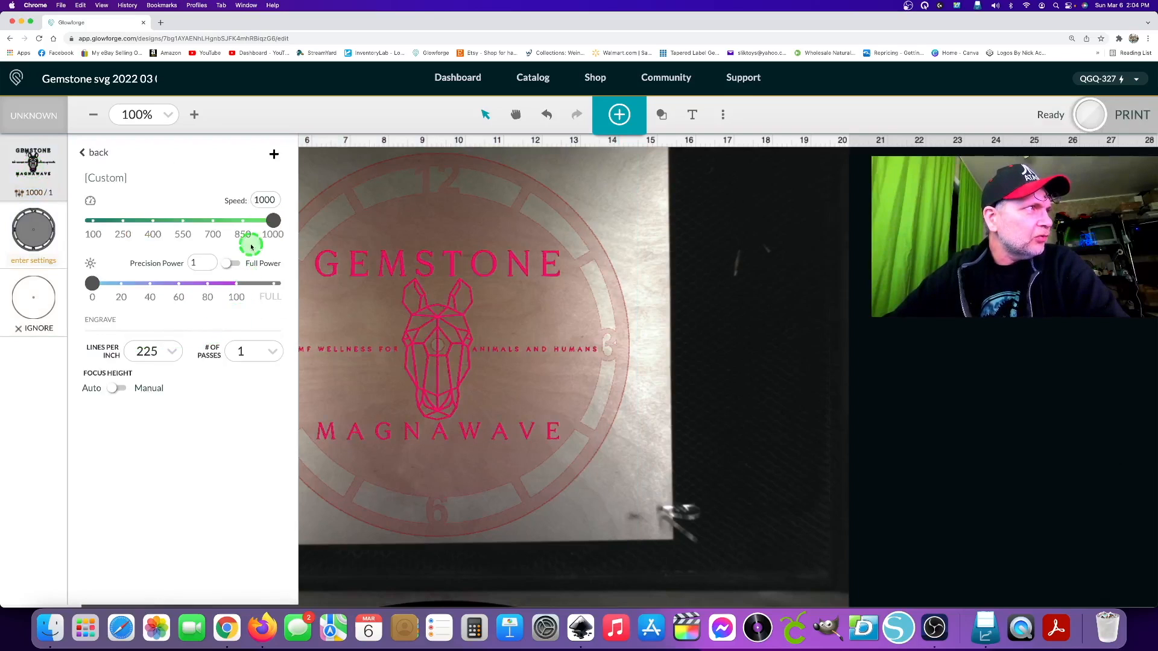
left_click(207, 300)
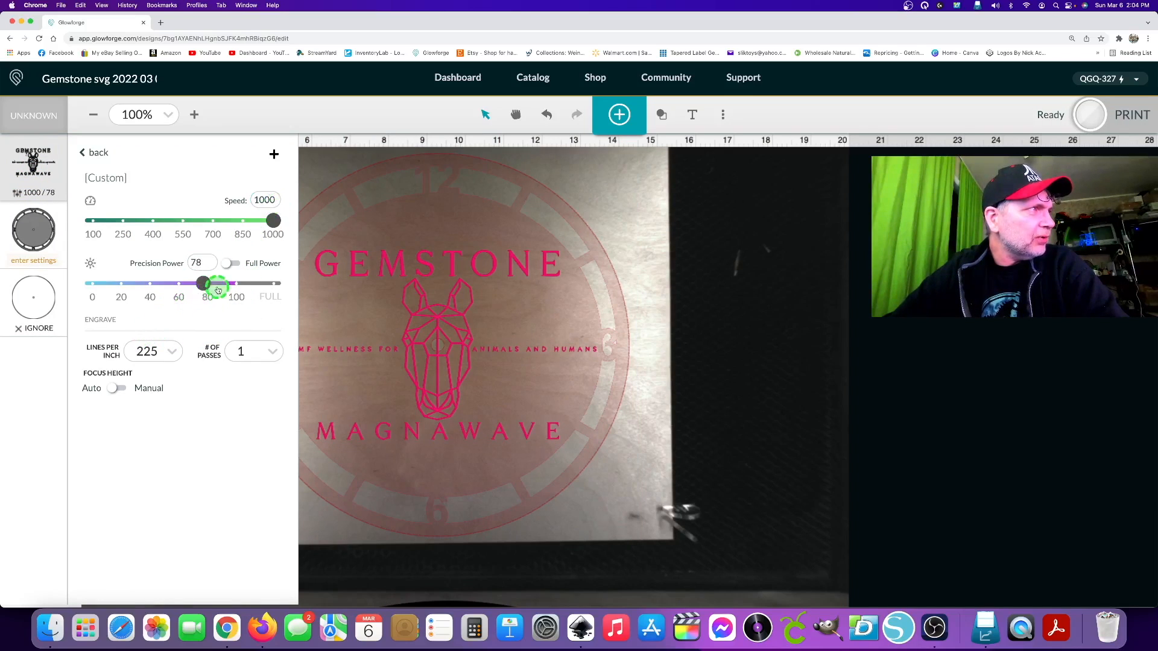
left_click(203, 264)
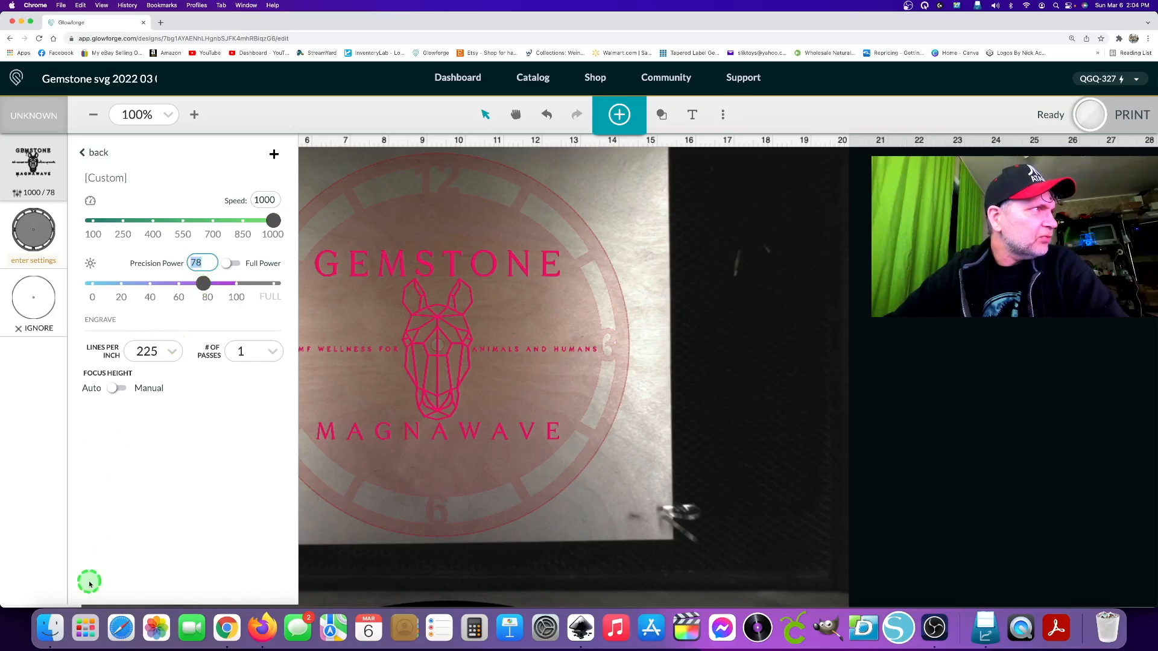
type("80")
key("Return")
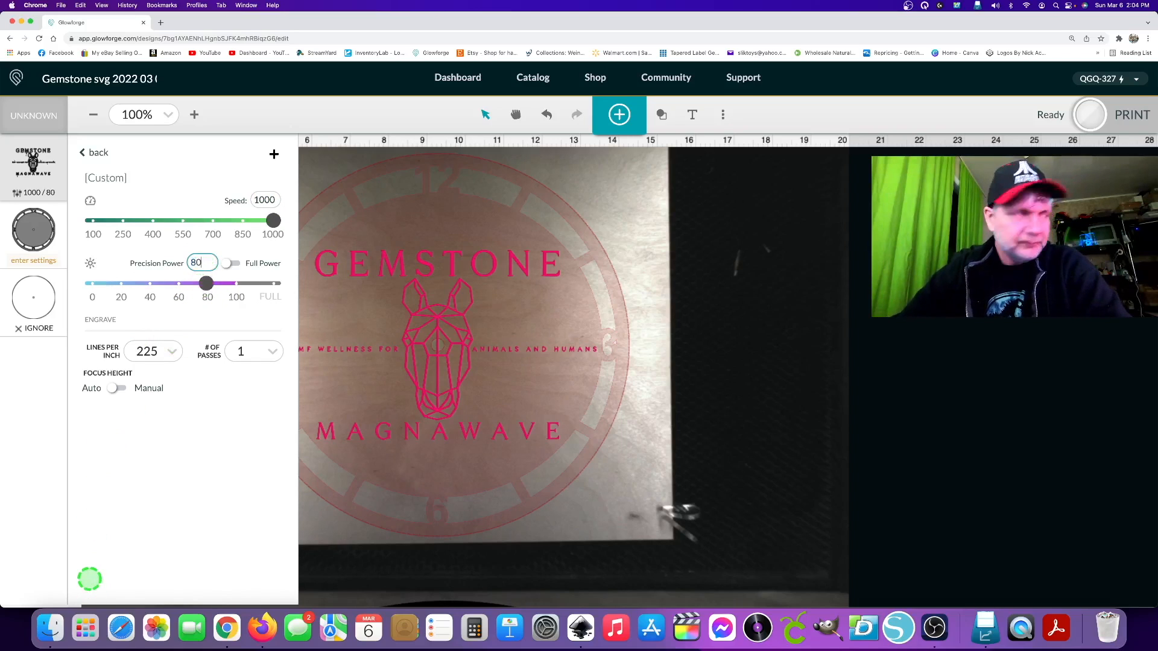
left_click(169, 350)
left_click(147, 496)
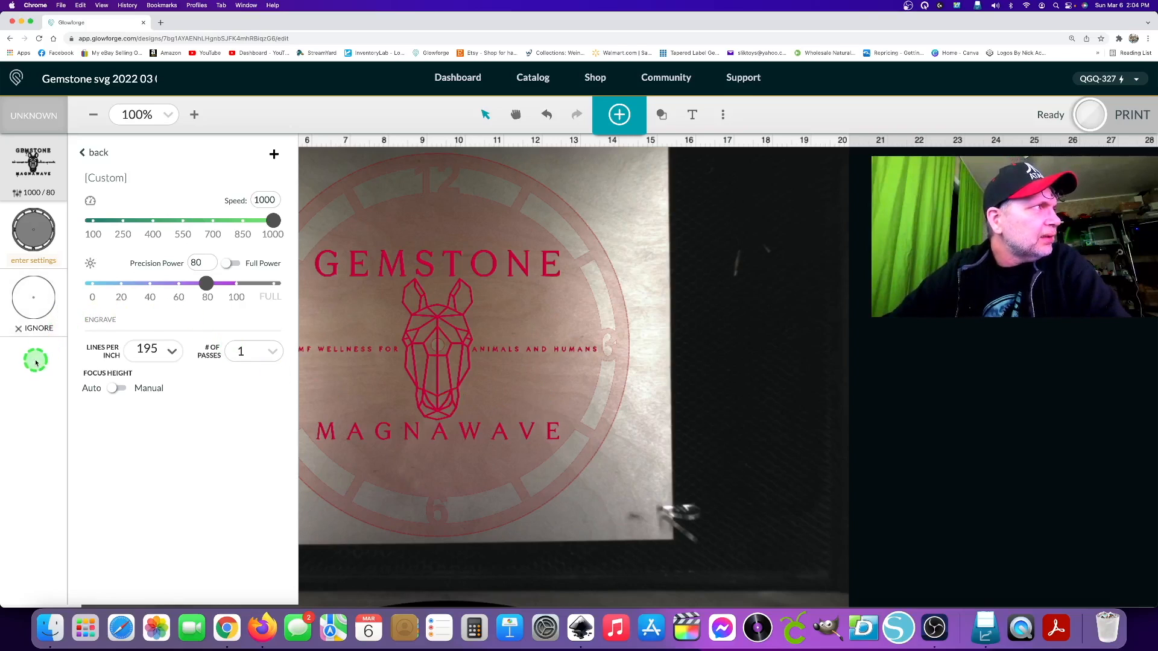
Set the numbered clock ring artwork to Cut with manual settings of speed 170 and full power.
left_click(42, 227)
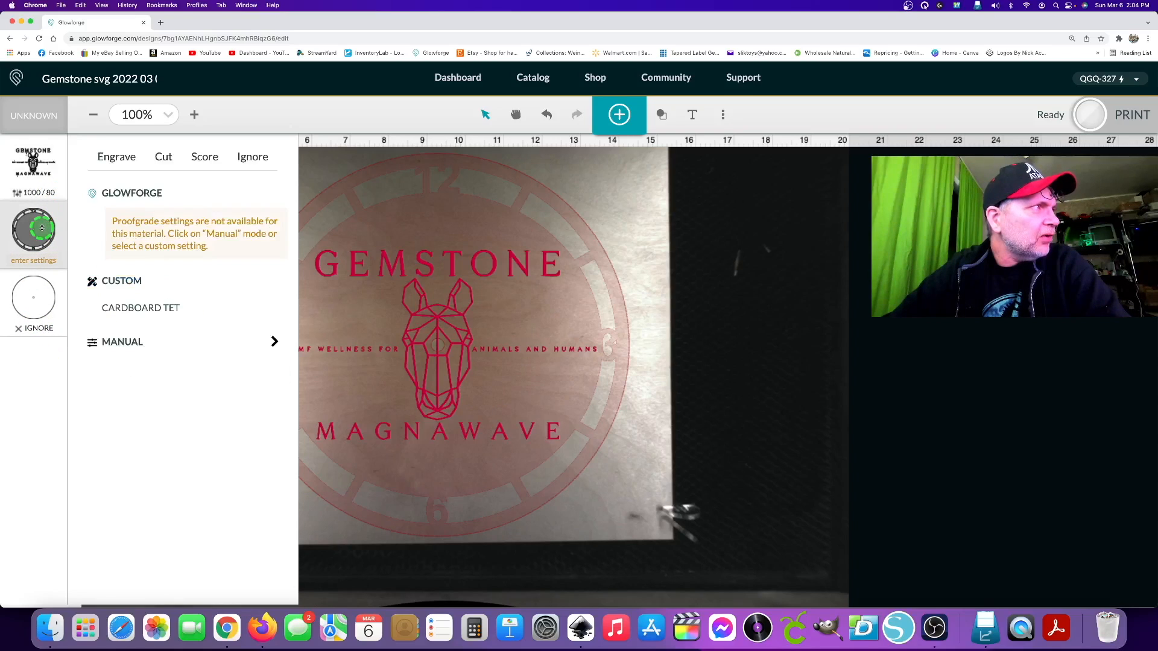
left_click(134, 349)
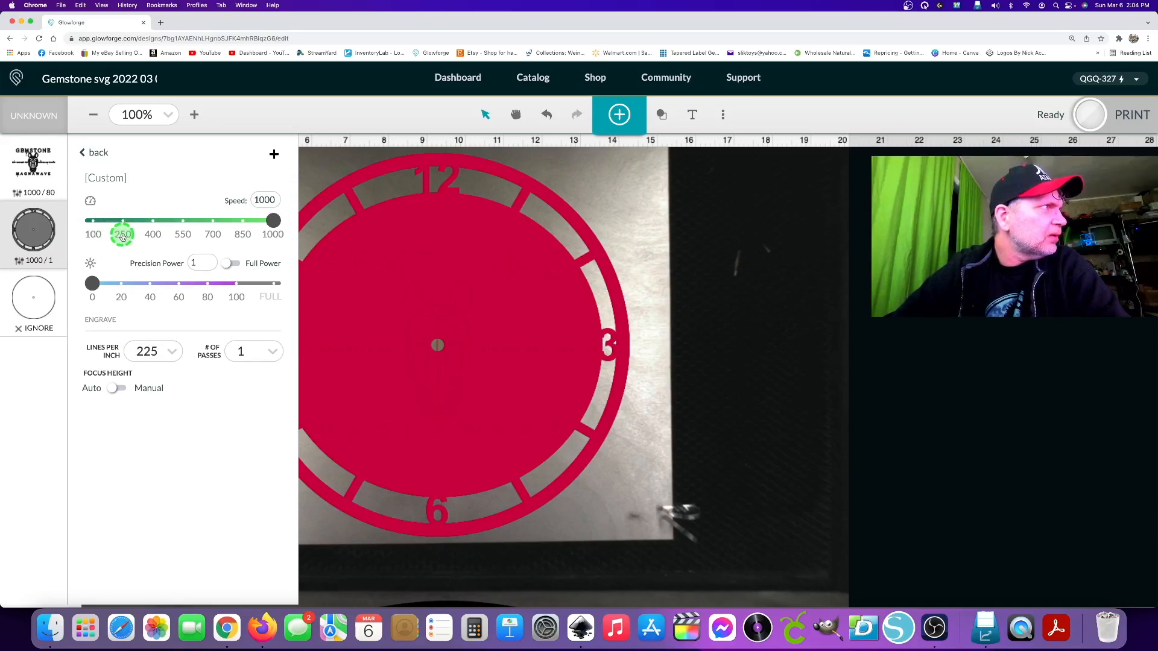
left_click(97, 153)
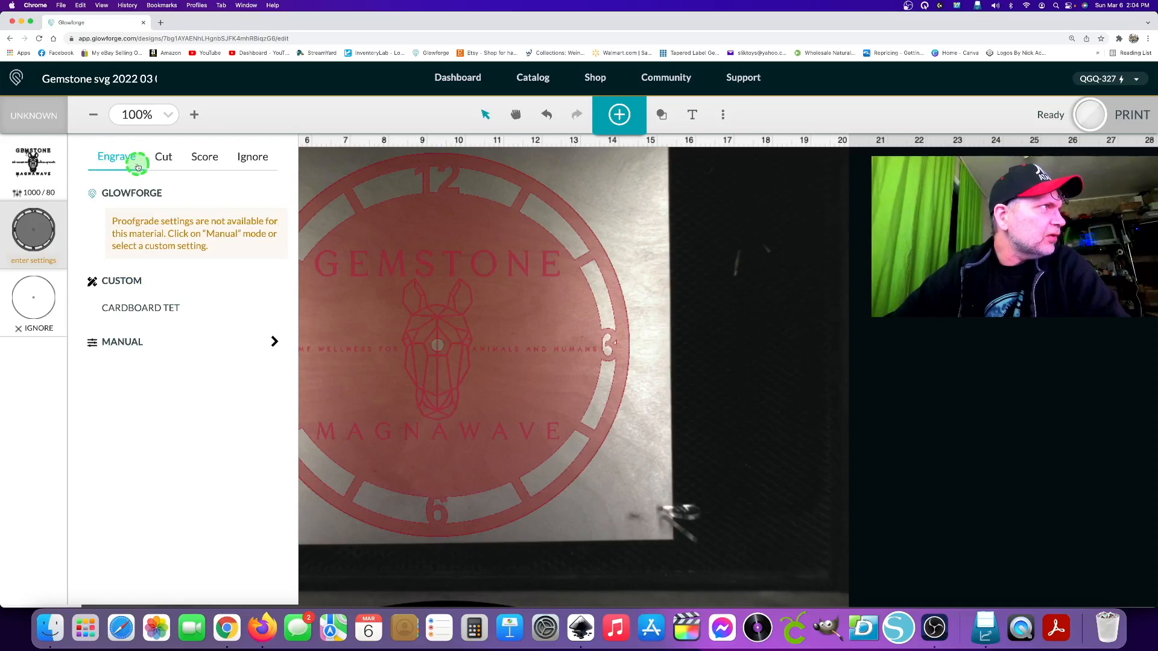
left_click(164, 158)
left_click(145, 365)
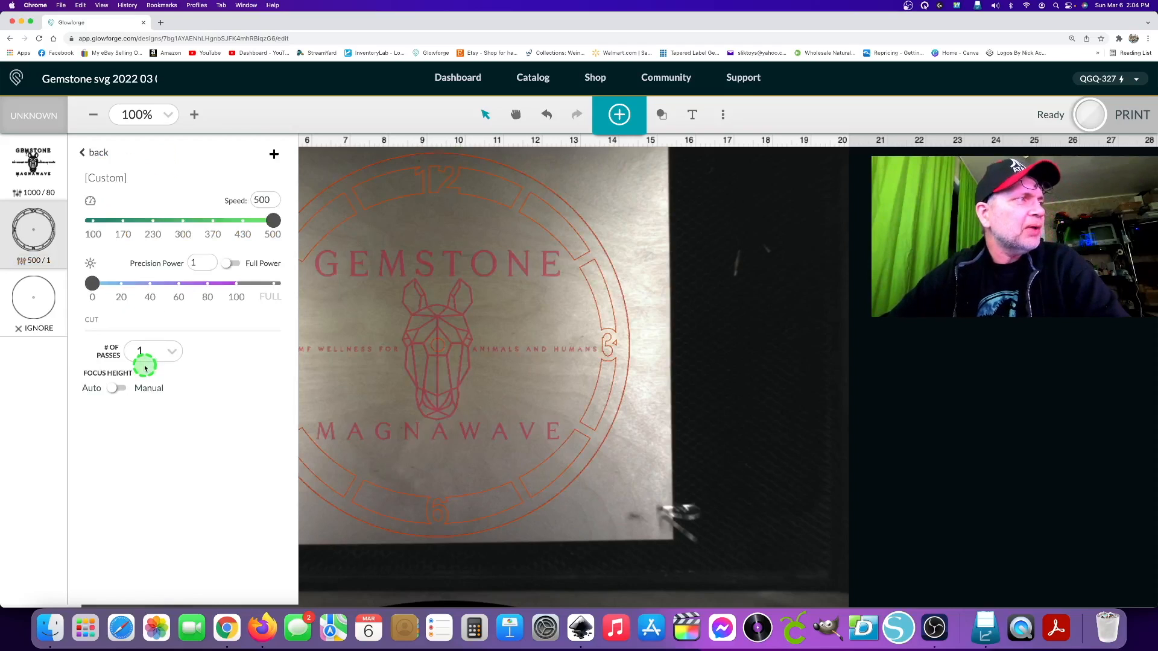
left_click(125, 235)
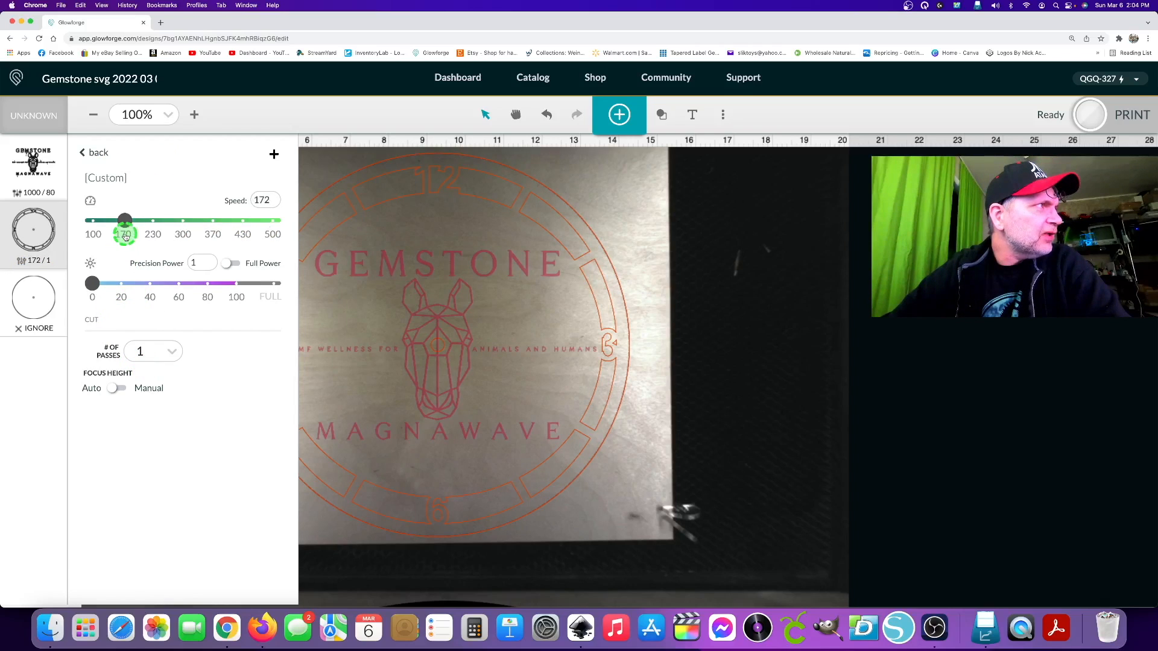
double_click(264, 199)
type("170")
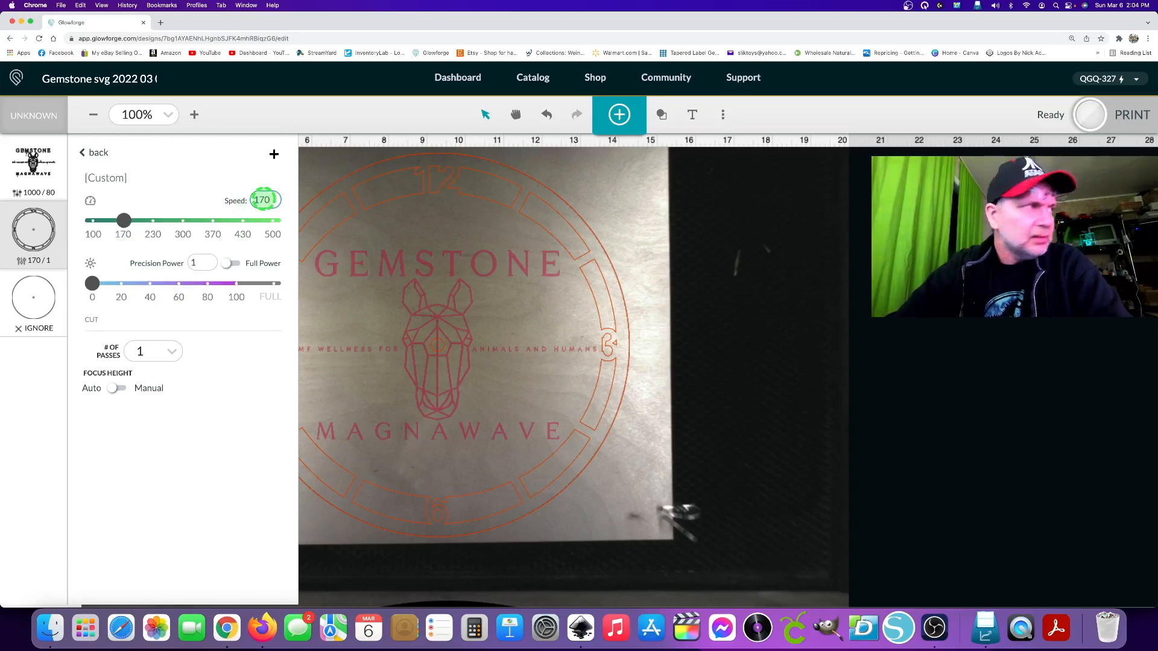
left_click(230, 263)
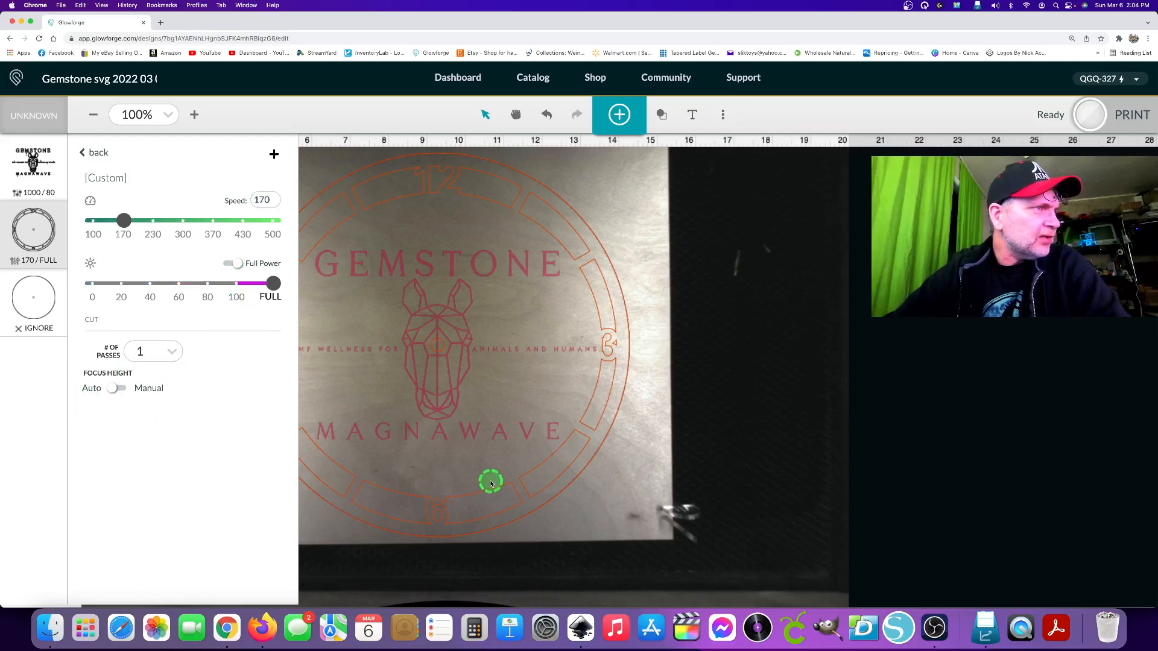
left_click(628, 454)
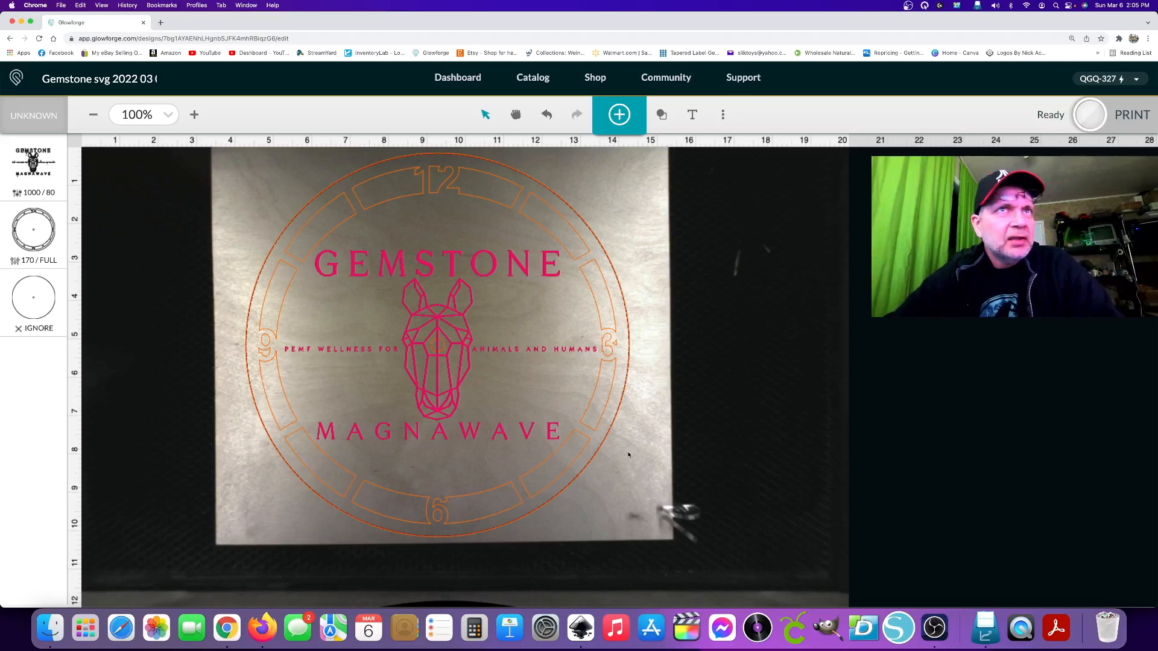
Send the clock design for printing to check its estimated print time, and cancel that print.
left_click(1088, 119)
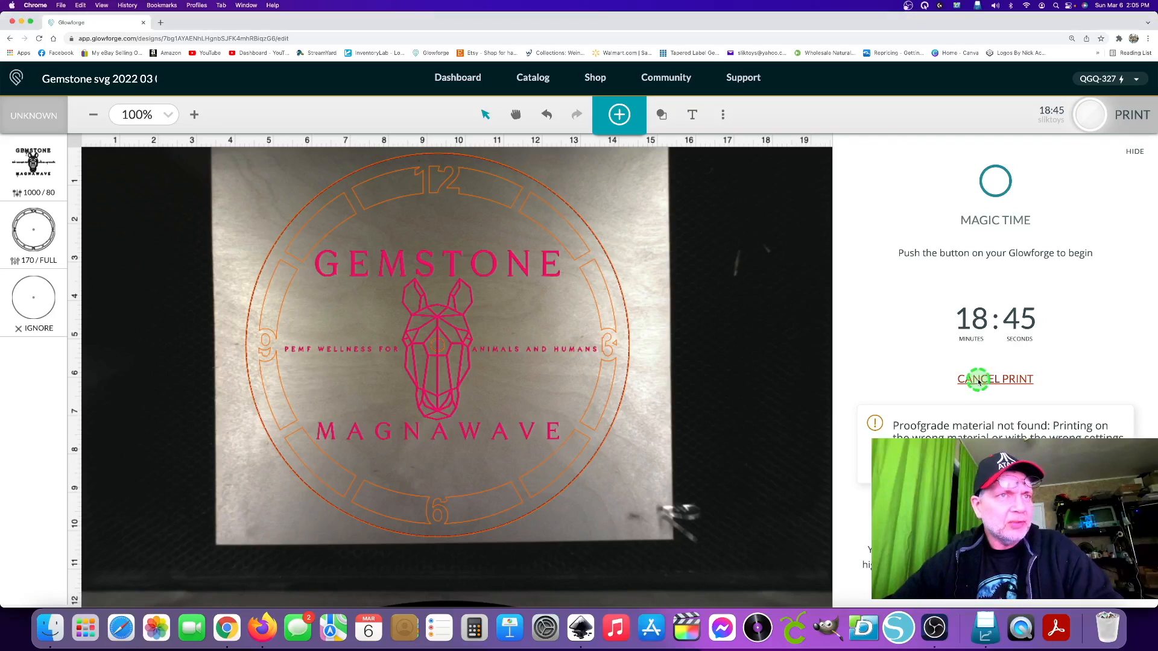
left_click(1006, 379)
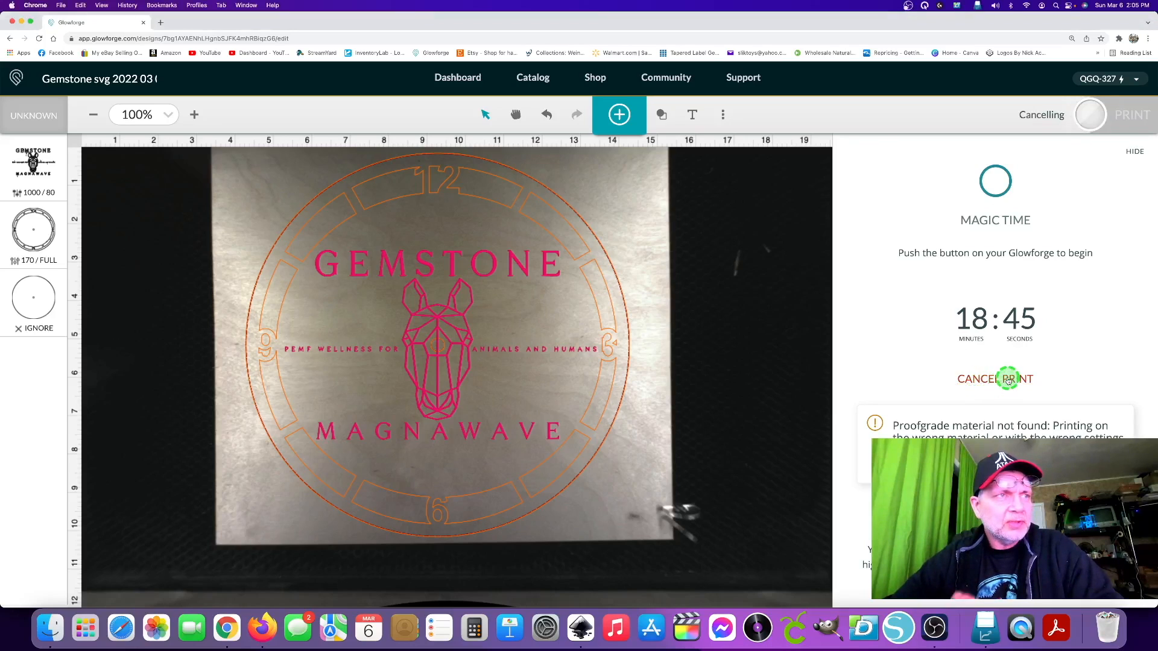
Set the Gemstone Magnawave logo engraving to 225 lines per inch.
left_click(43, 238)
left_click(44, 188)
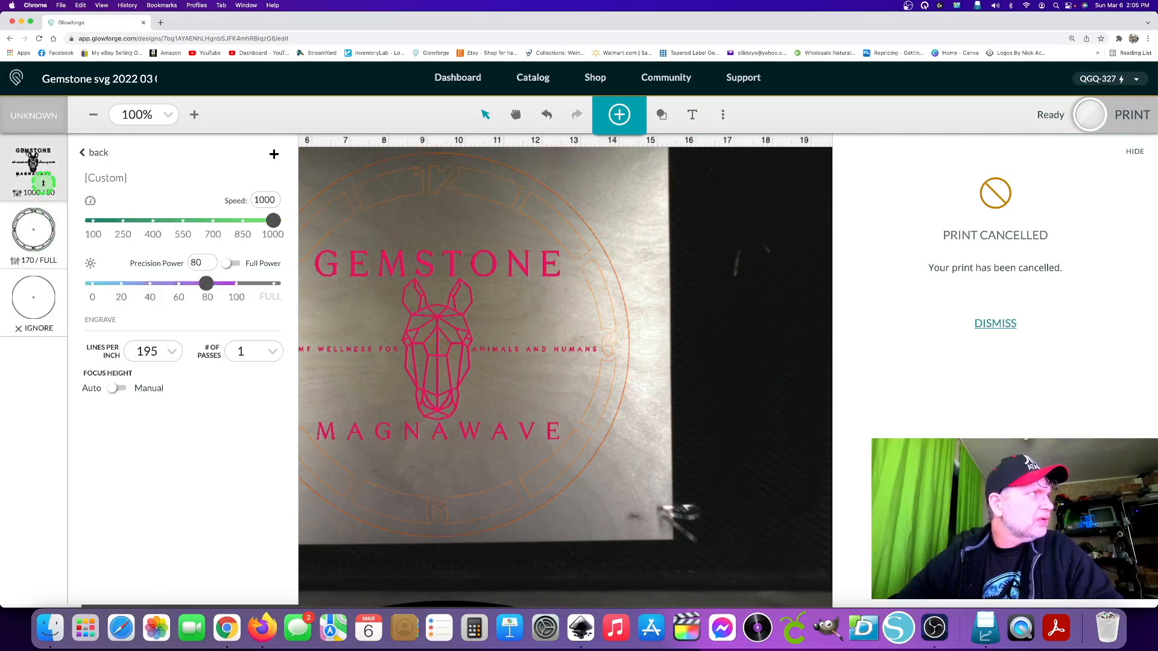
left_click(154, 357)
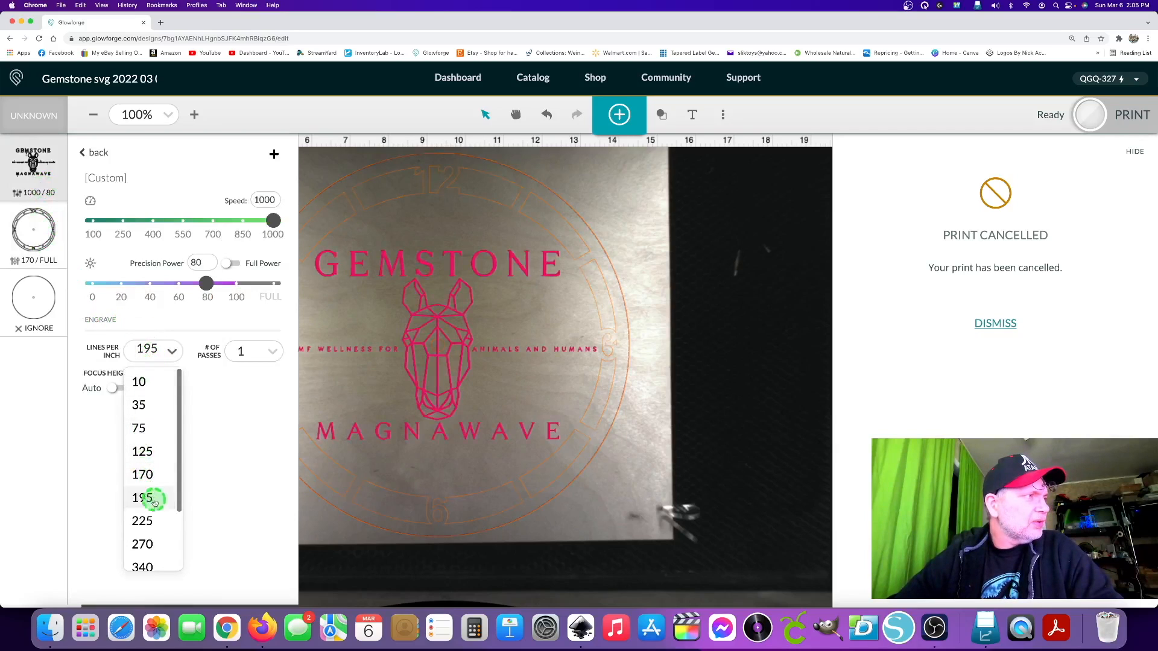
left_click(149, 521)
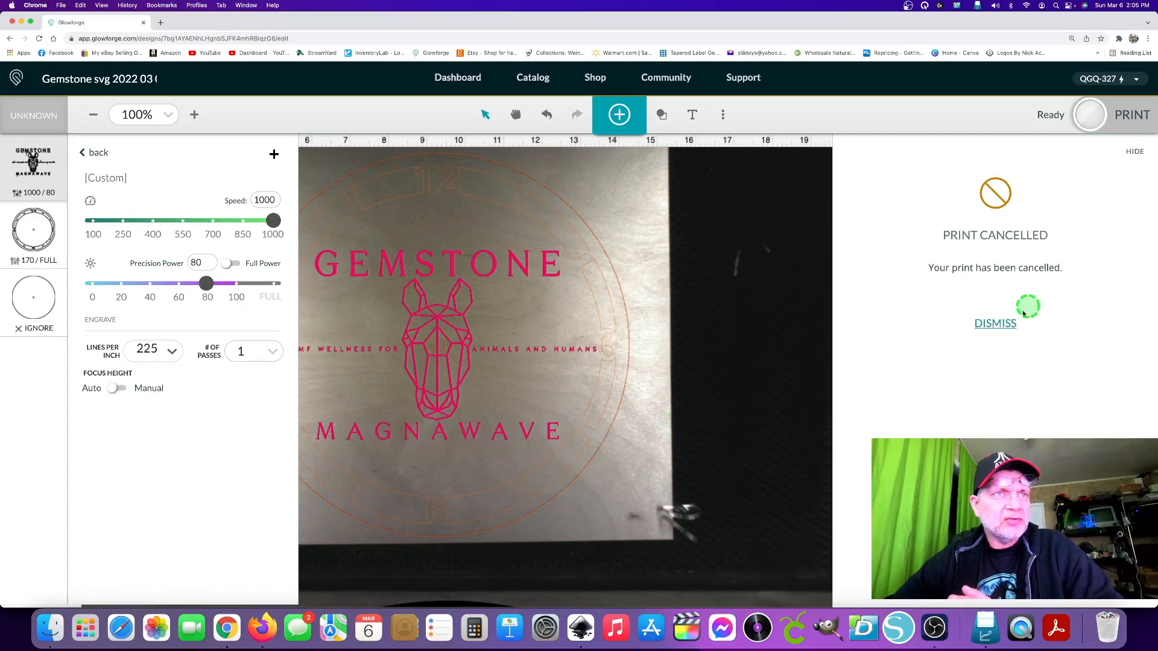
Dismiss the cancelled print notice and send the clock design for printing with the updated engrave settings.
left_click(1000, 321)
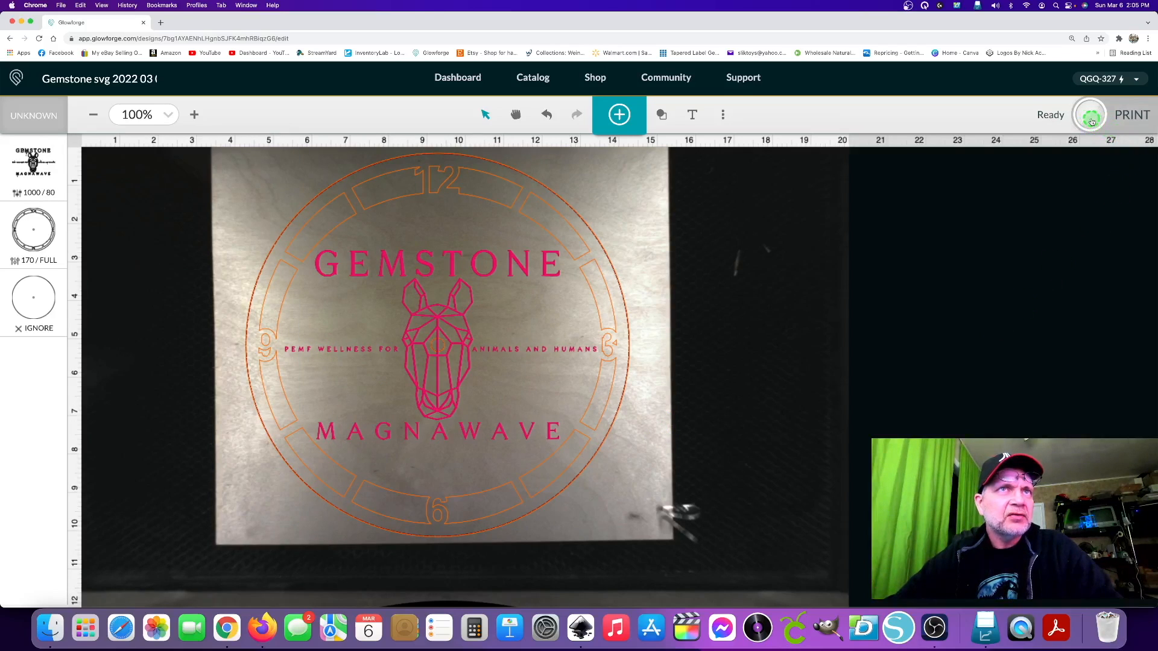
left_click(1092, 118)
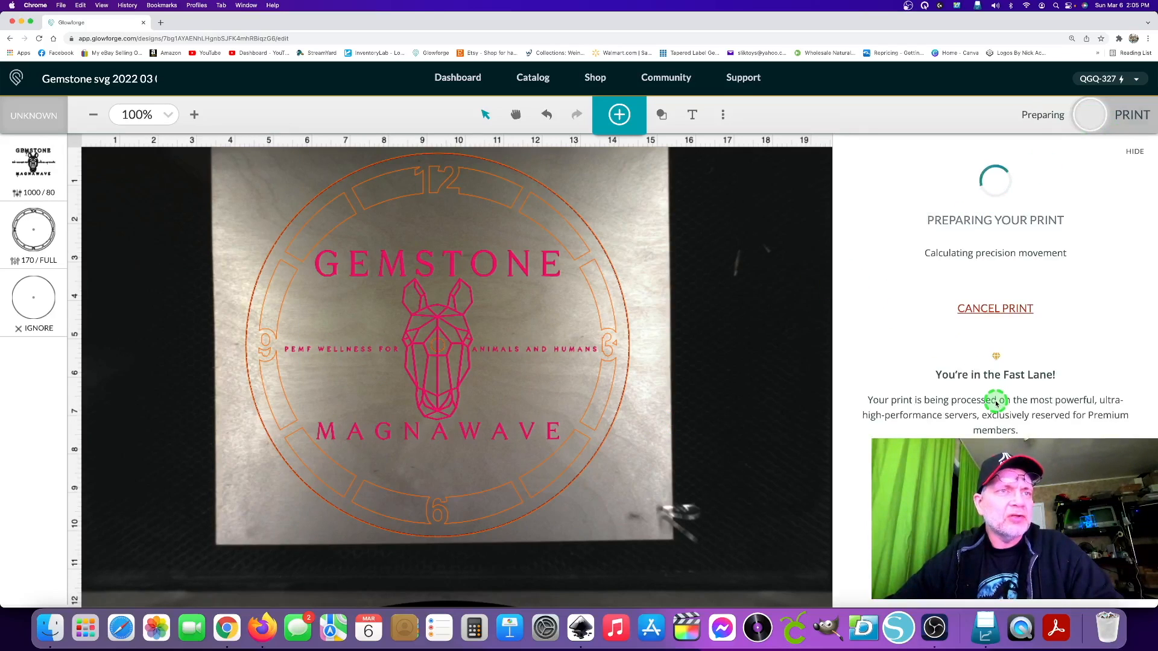